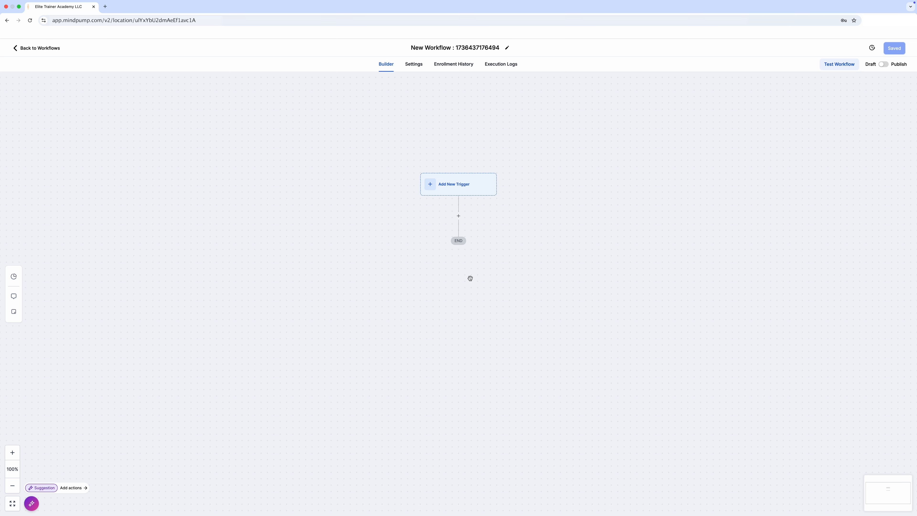
- Add a Customer Booked Appointment trigger to the workflow
click(464, 190)
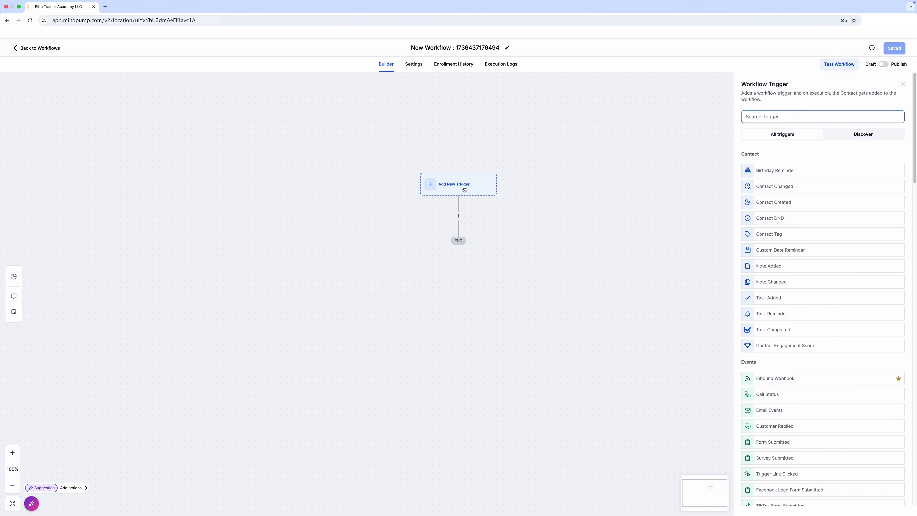
scroll(809, 296, down, 9)
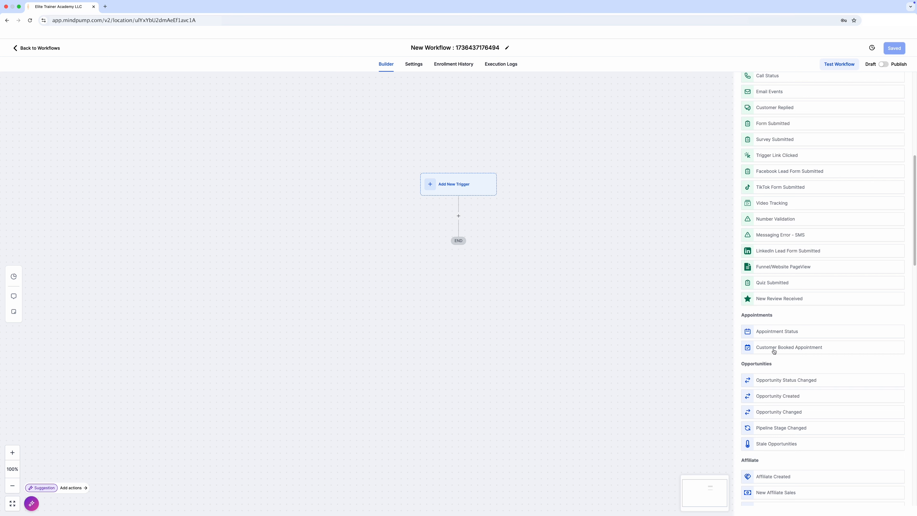
click(790, 347)
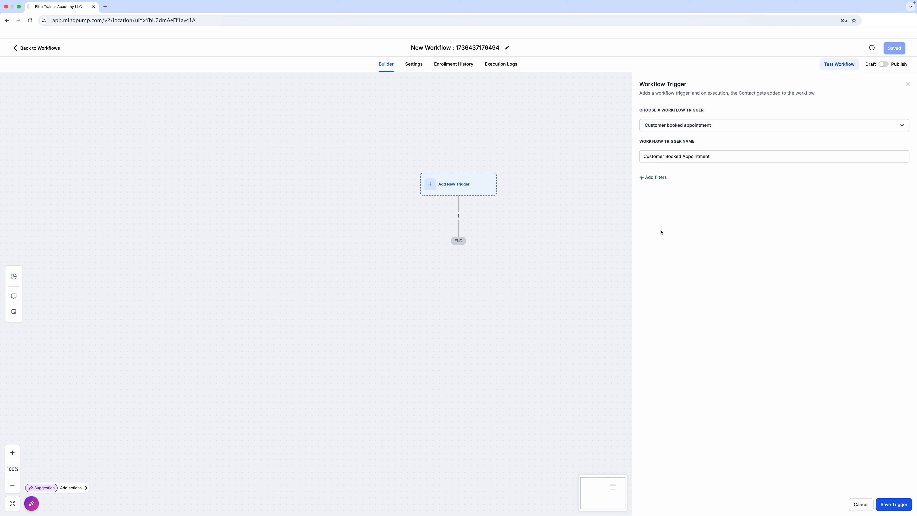
- Filter the trigger by In calendar, choosing the Discovery Call calendar, then save the trigger and check its settings
click(659, 177)
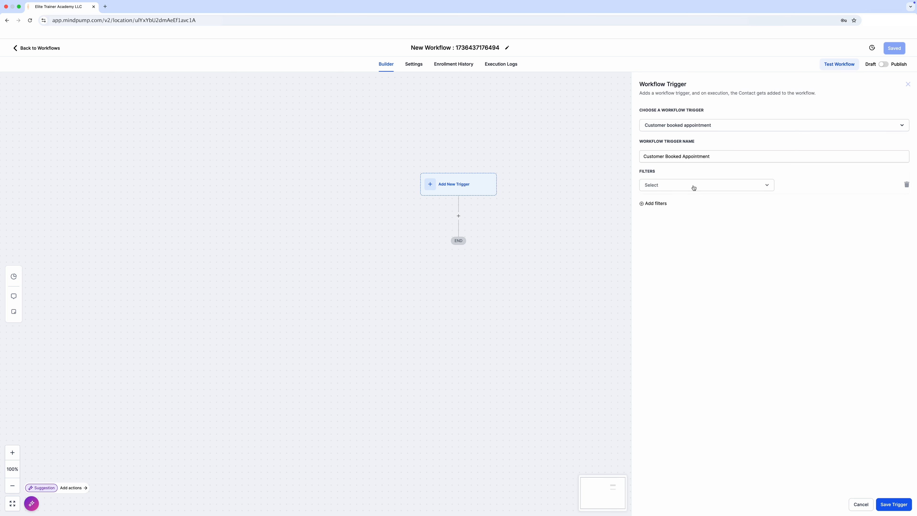
click(758, 188)
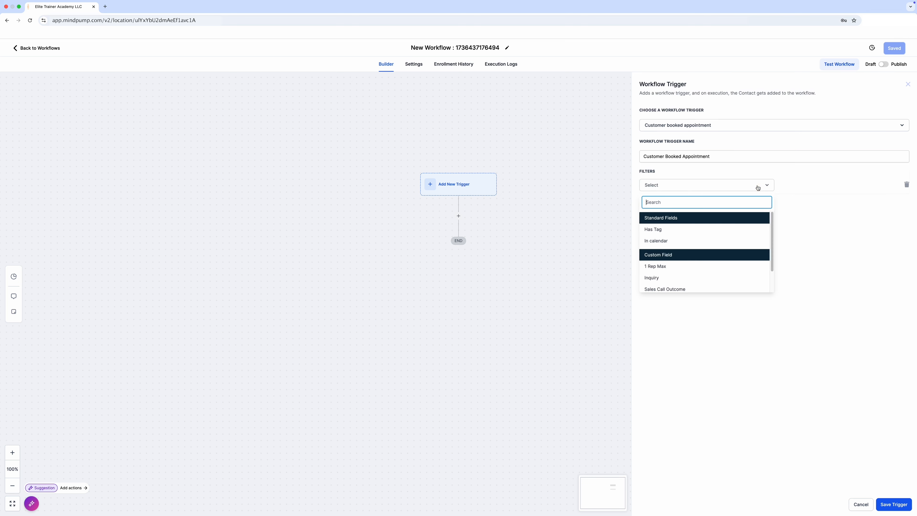
click(663, 242)
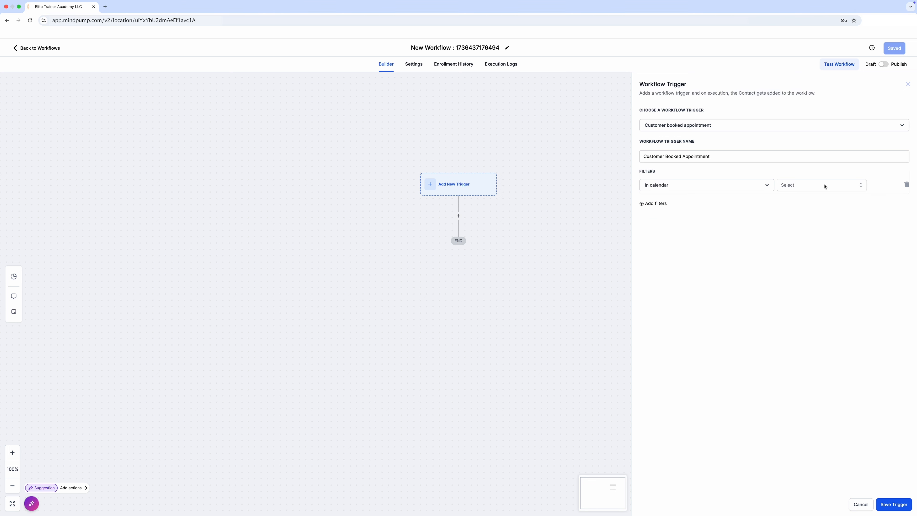
click(805, 185)
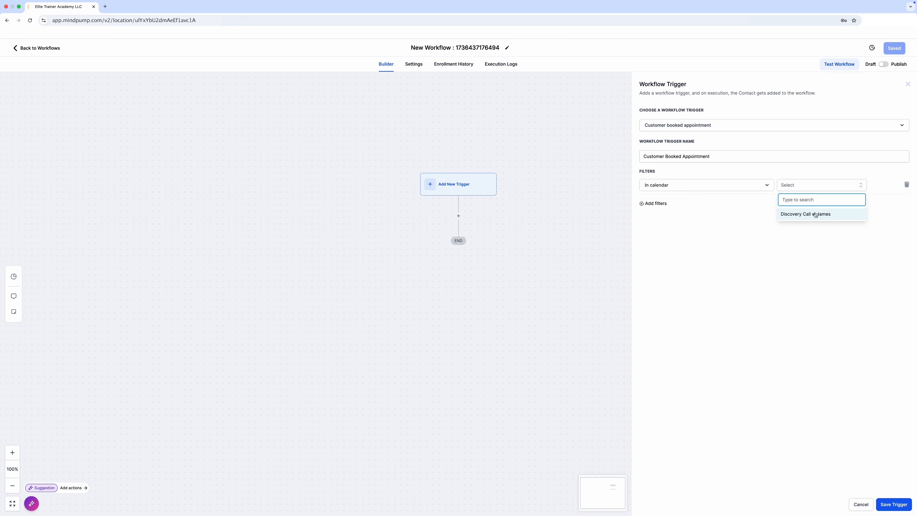
click(823, 215)
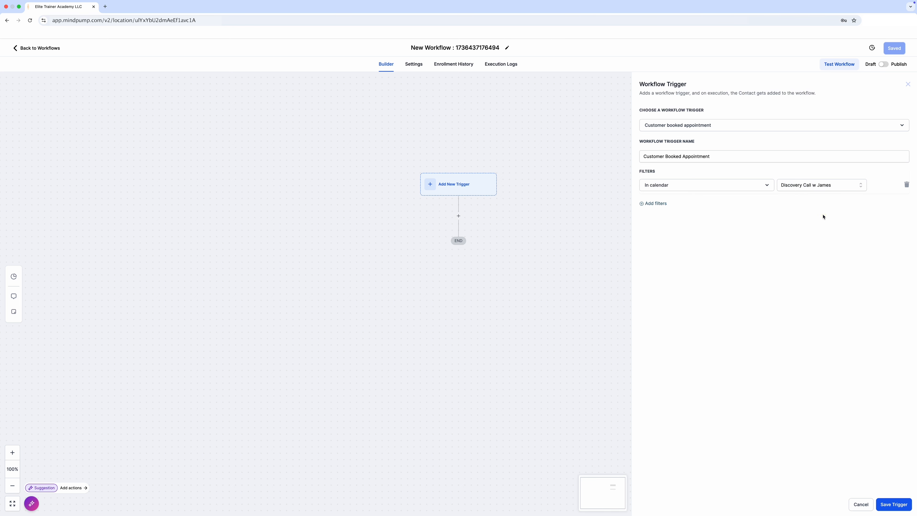
click(885, 501)
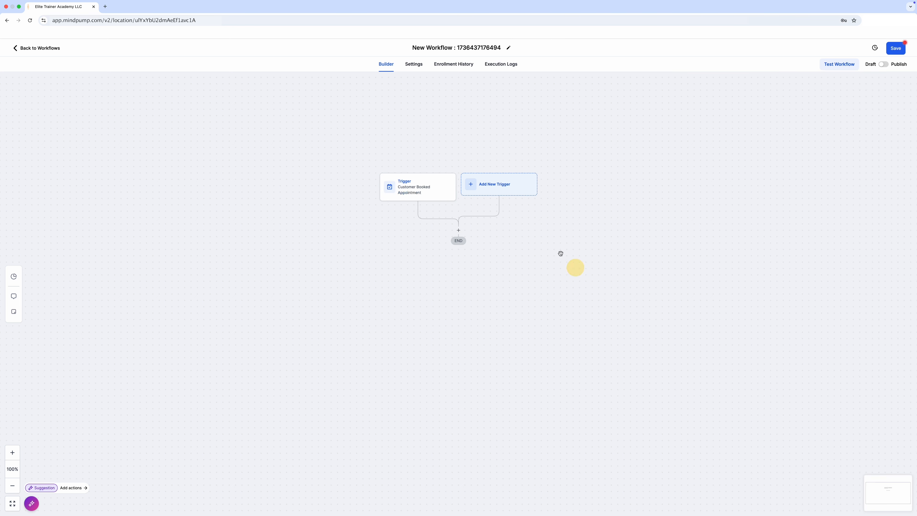
click(410, 194)
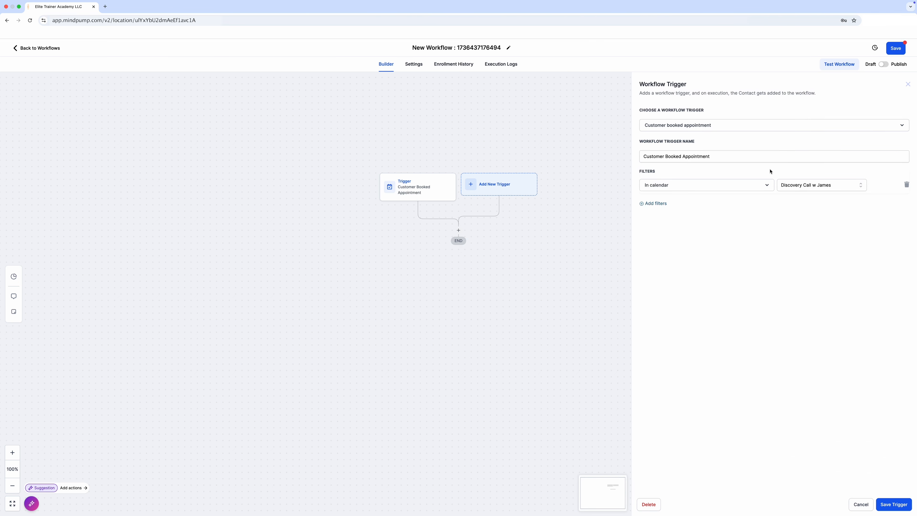
click(857, 504)
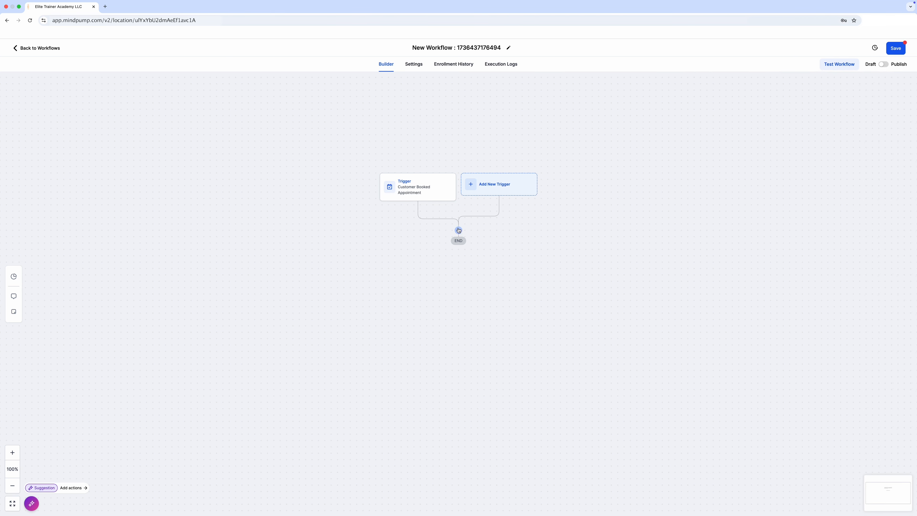
- Add a Wait action after the trigger and make it wait for Event / Appointment time
click(458, 230)
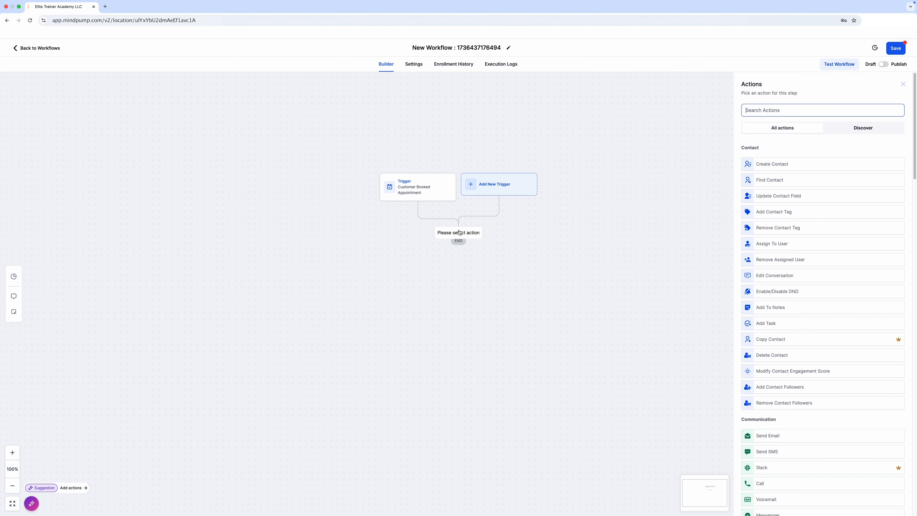
scroll(798, 259, down, 15)
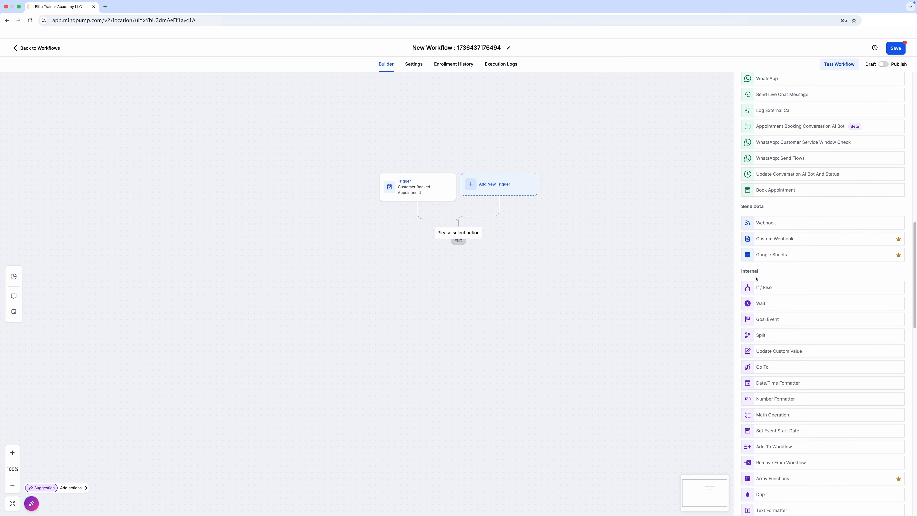
click(764, 306)
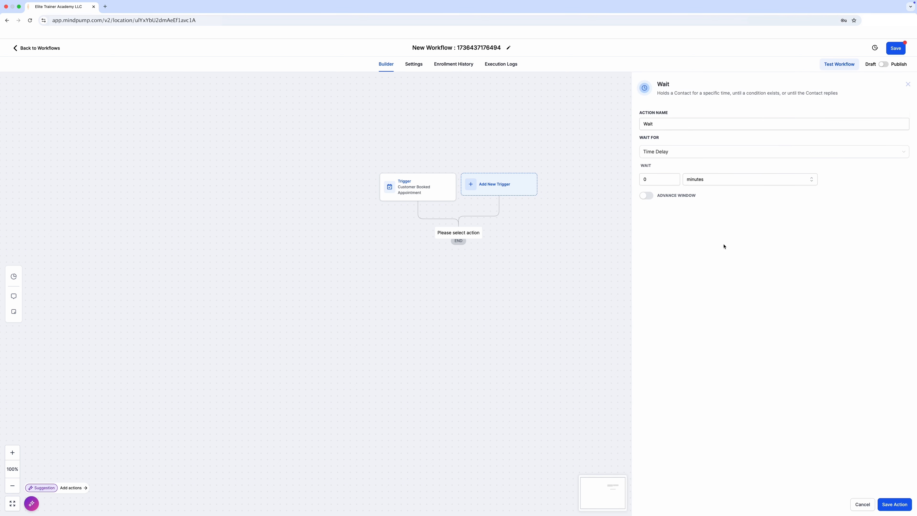
click(905, 154)
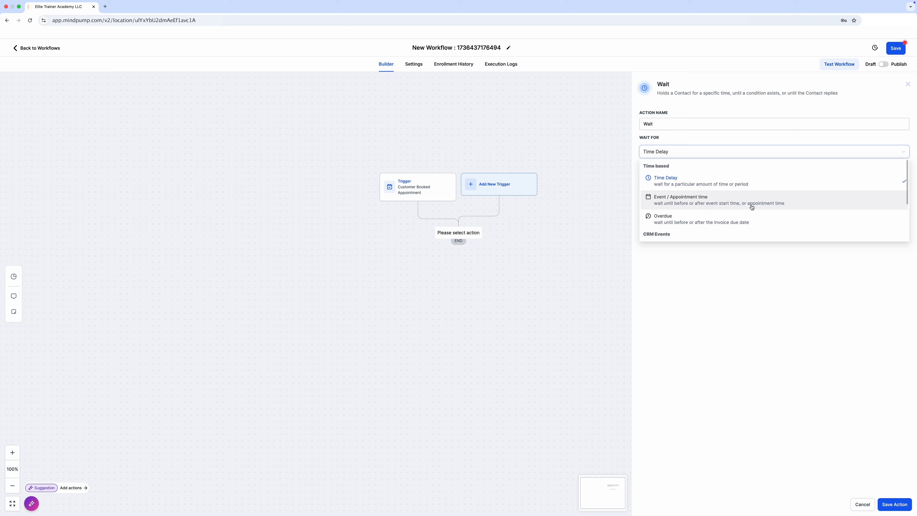
click(667, 201)
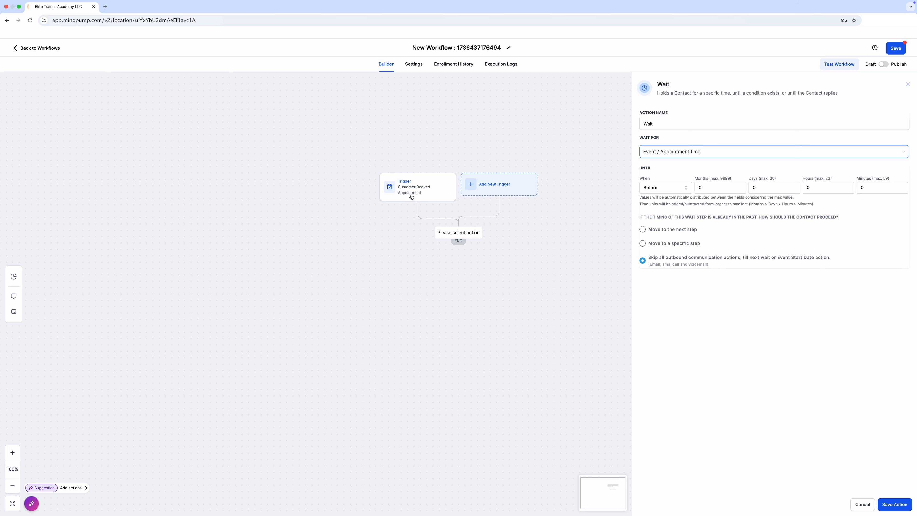
- Set the wait to last until 1 hour before the appointment
click(669, 187)
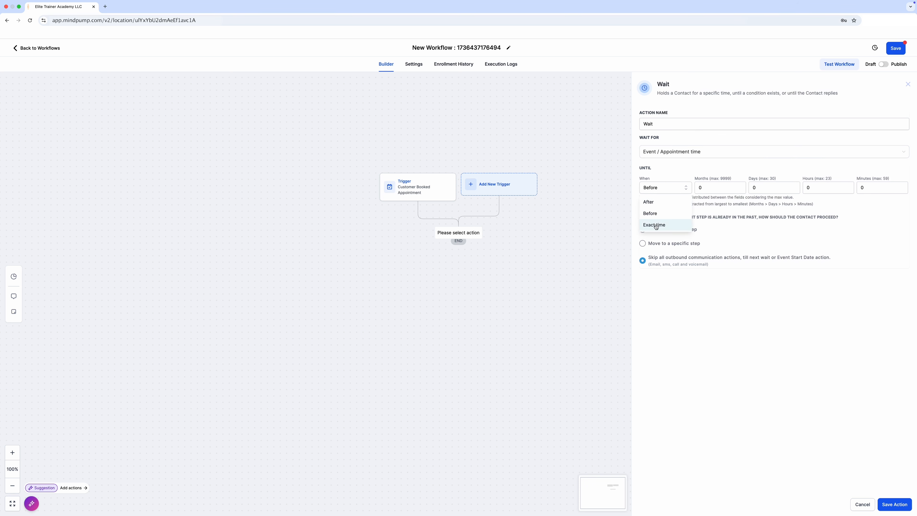
click(680, 290)
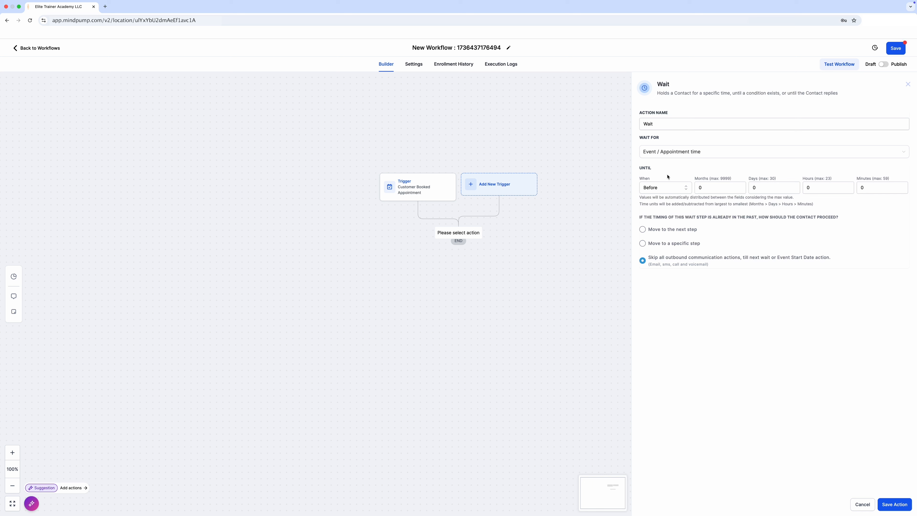
click(655, 187)
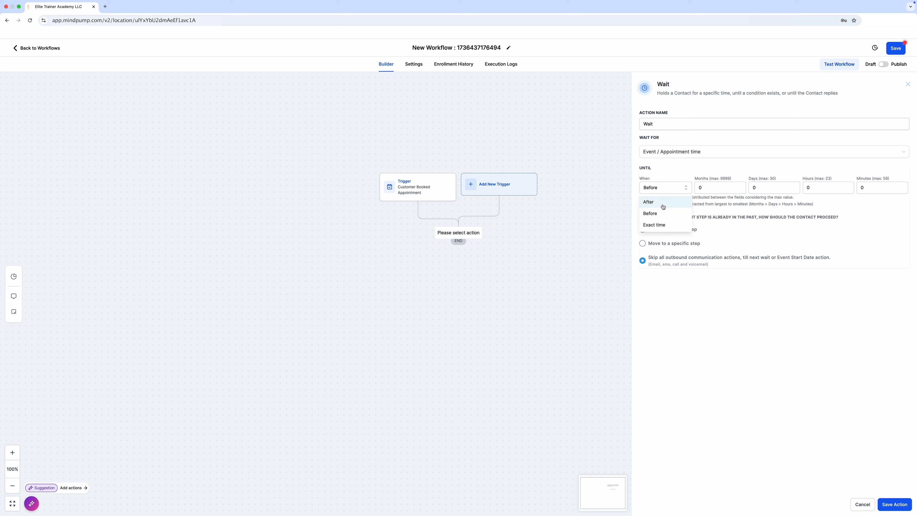
click(662, 214)
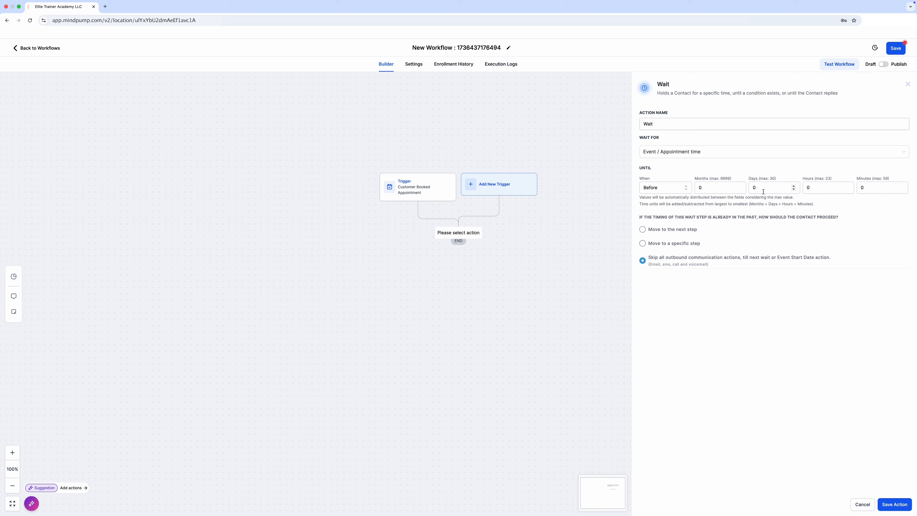
double_click(805, 187)
double_click(807, 187)
text(1)
click(796, 281)
- Try other day, minute and month offsets for the wait, resetting them to 0
click(755, 188)
text(1)
key(BackSpace)
text(2)
key(BackSpace)
text(0)
click(872, 188)
text(2)
key(BackSpace)
text(0)
click(713, 188)
key(BackSpace)
text(1)
drag(810, 187, 811, 178)
click(812, 177)
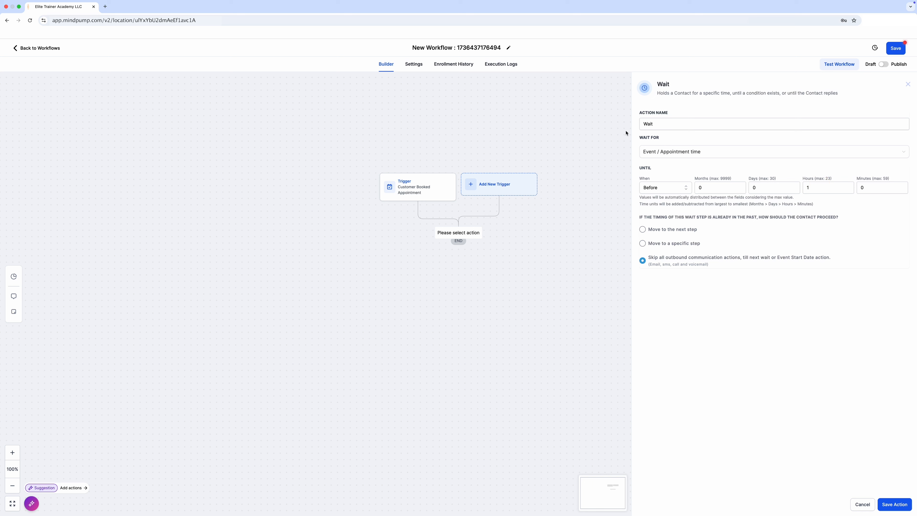
- Keep the option to skip all outbound communication actions if the wait timing is past, and save the Wait action
click(814, 188)
click(713, 264)
click(895, 506)
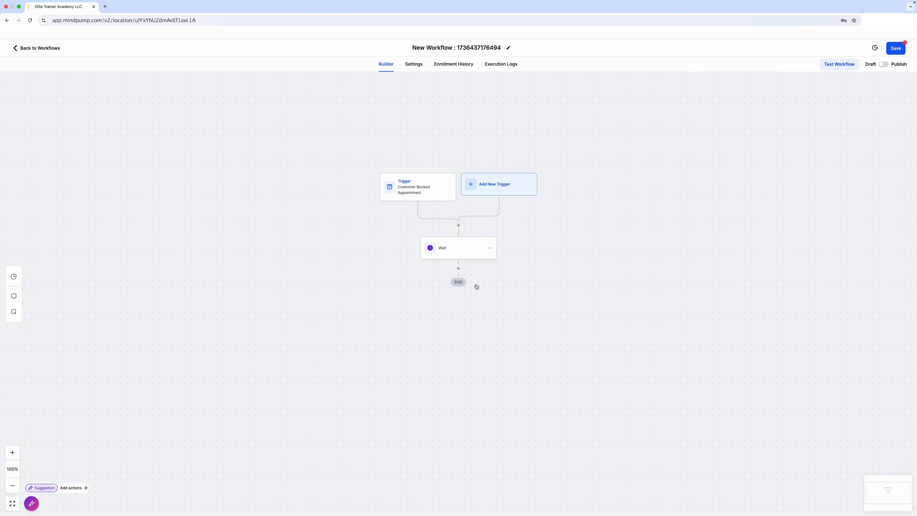
- Add a Send SMS action after the Wait with the message "Reminder" and save it
click(458, 269)
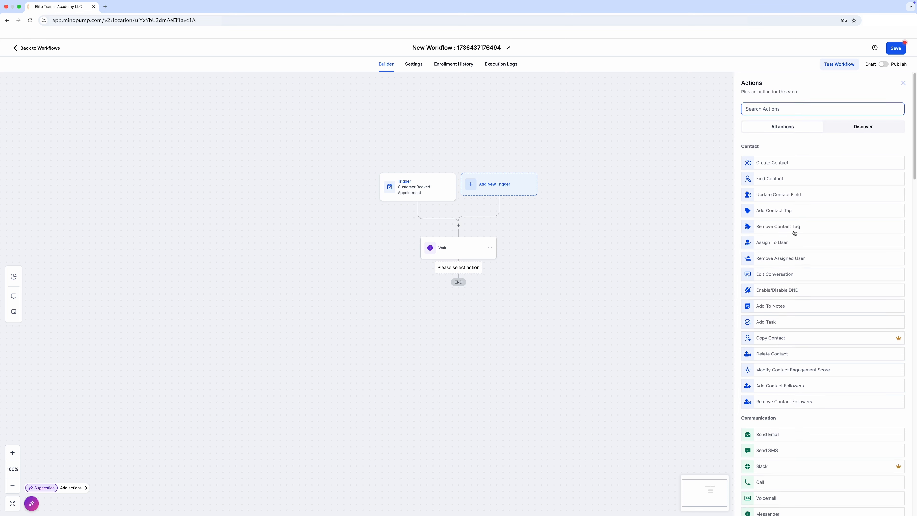
scroll(794, 233, down, 5)
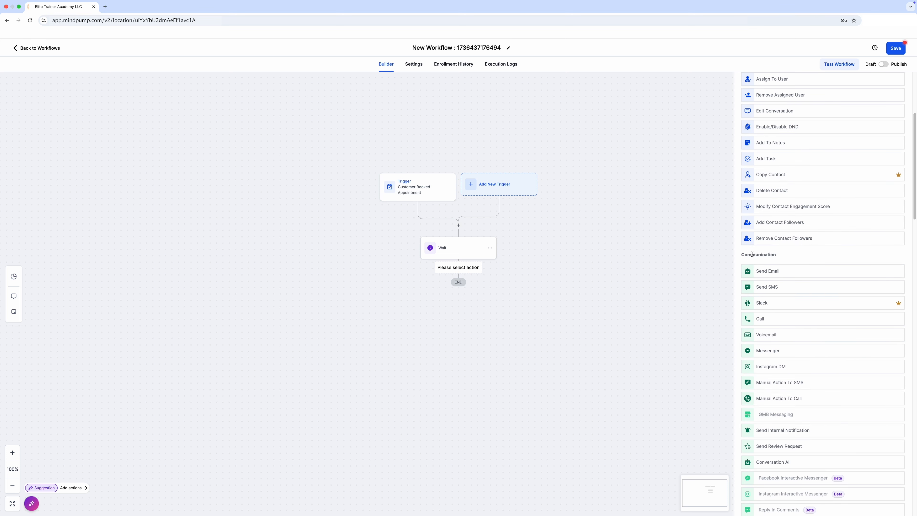
click(774, 289)
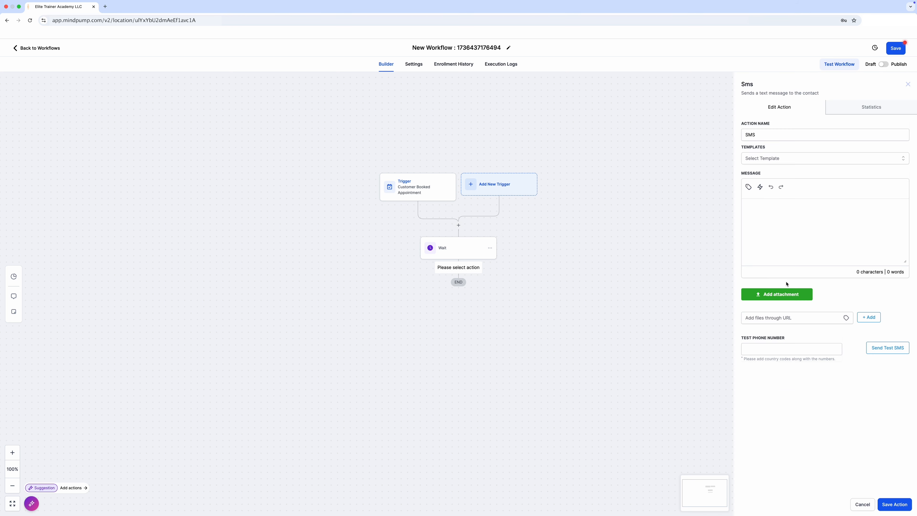
click(751, 134)
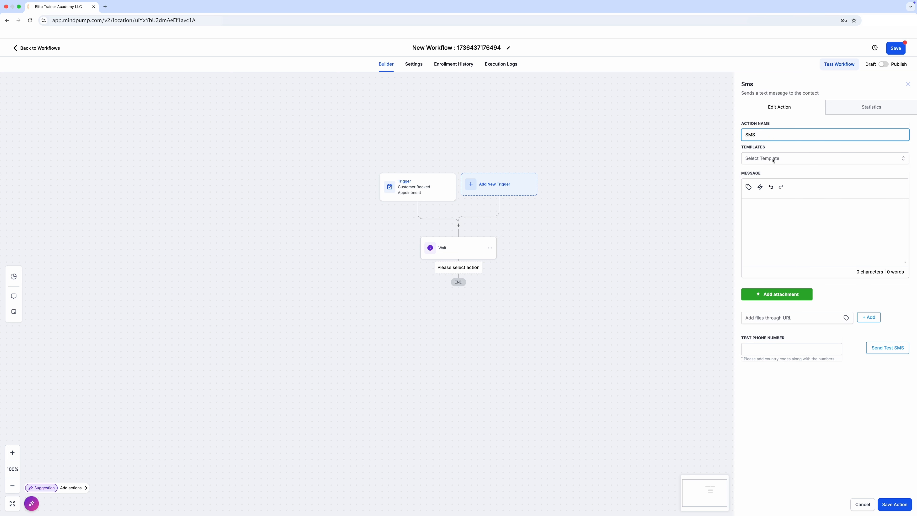
click(769, 216)
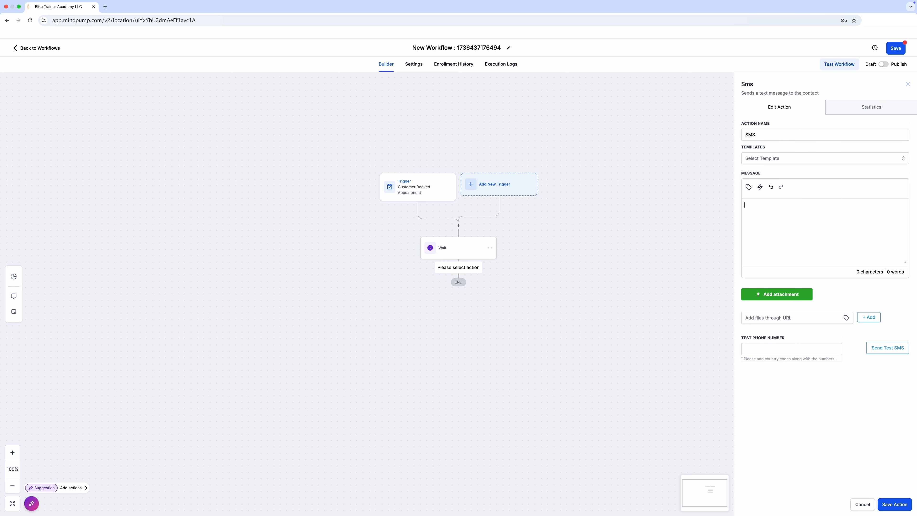
text(Reminder)
click(886, 508)
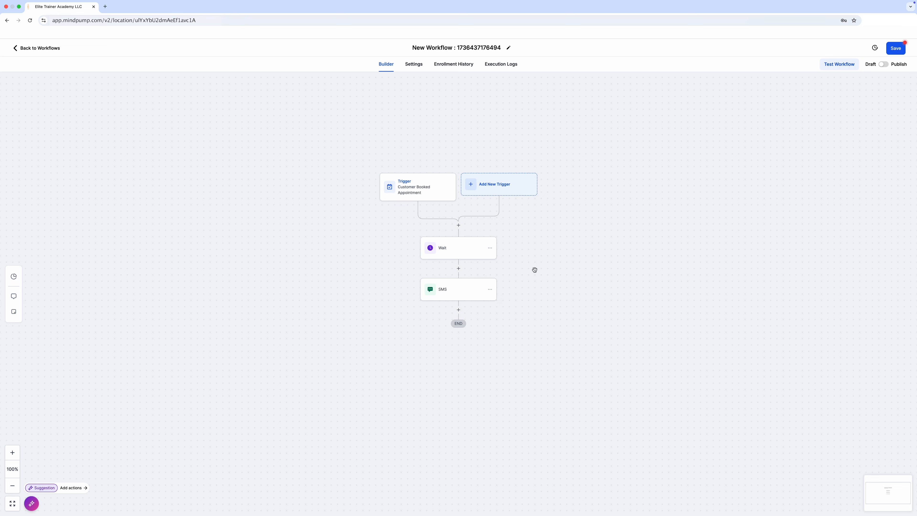
- Add a Send Email action to the workflow after the SMS action
click(459, 310)
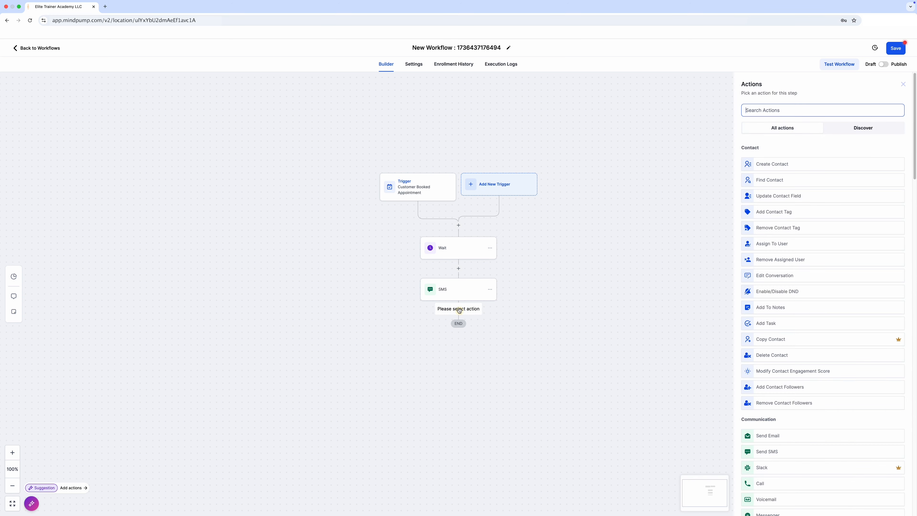
scroll(802, 300, down, 3)
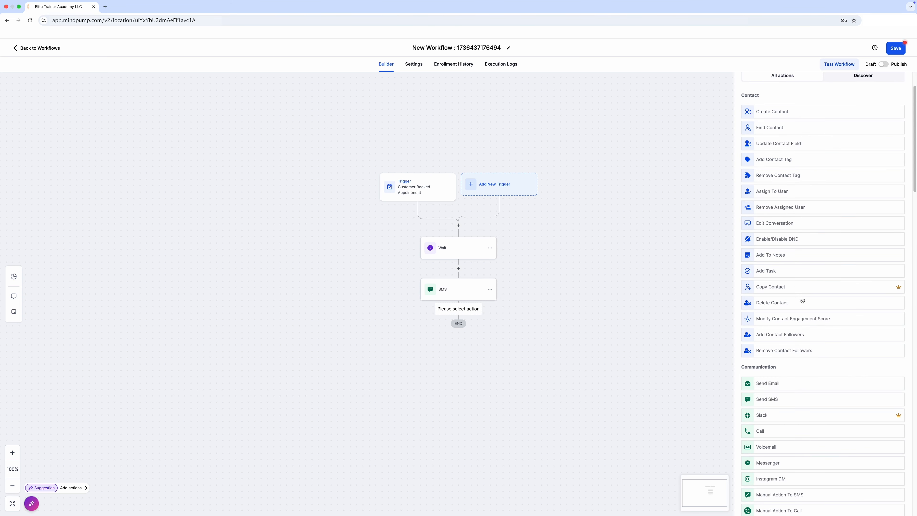
scroll(803, 301, down, 5)
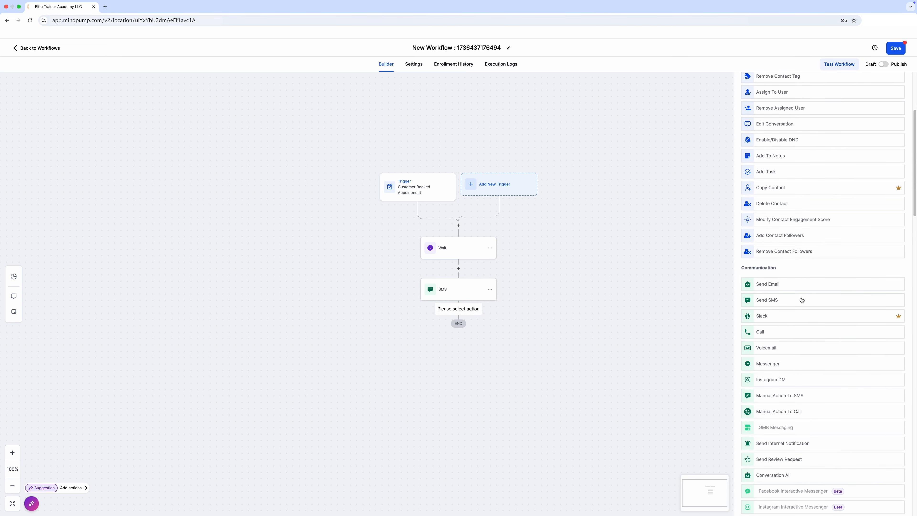
click(774, 287)
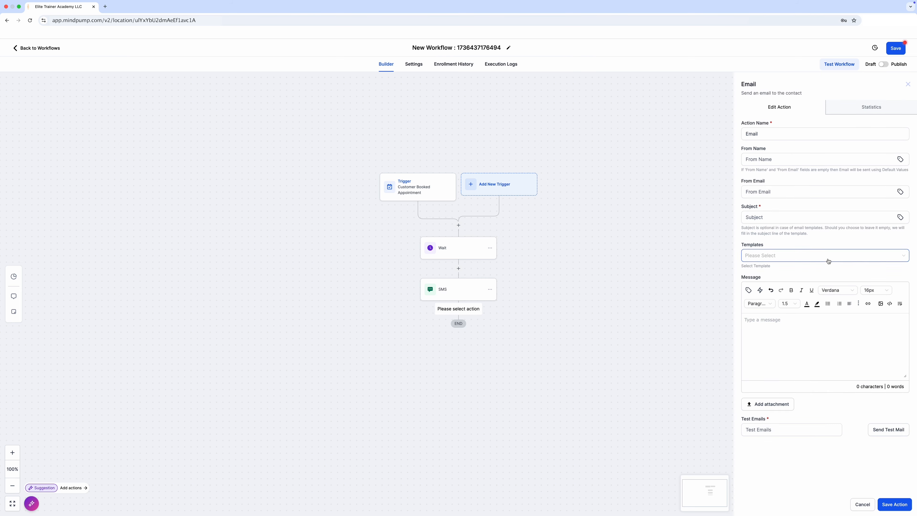
- Fill in the email's sender name and address, set its subject and message to "Reminder" without a template, and save the action
click(761, 258)
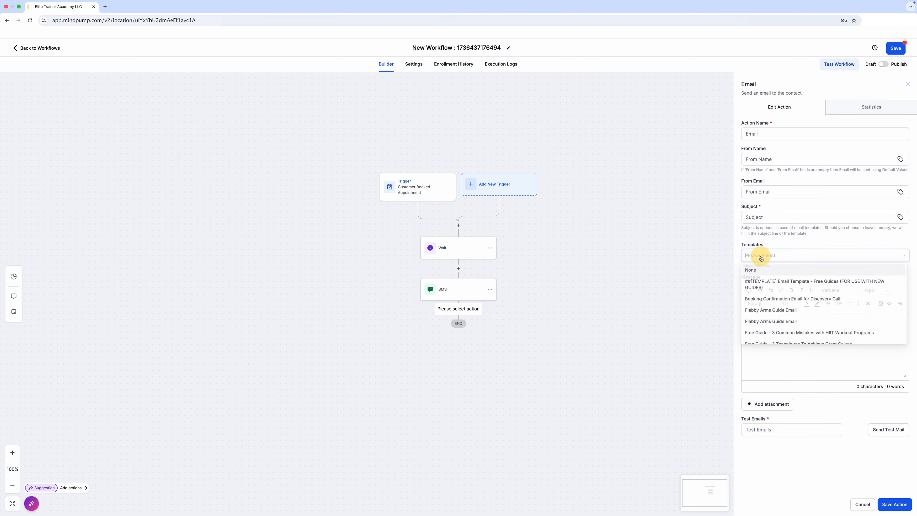
click(776, 325)
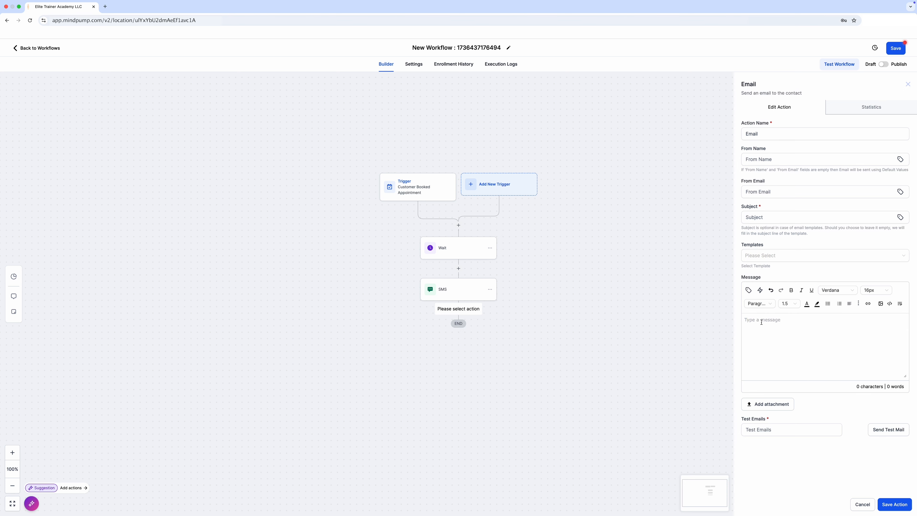
click(773, 325)
click(774, 328)
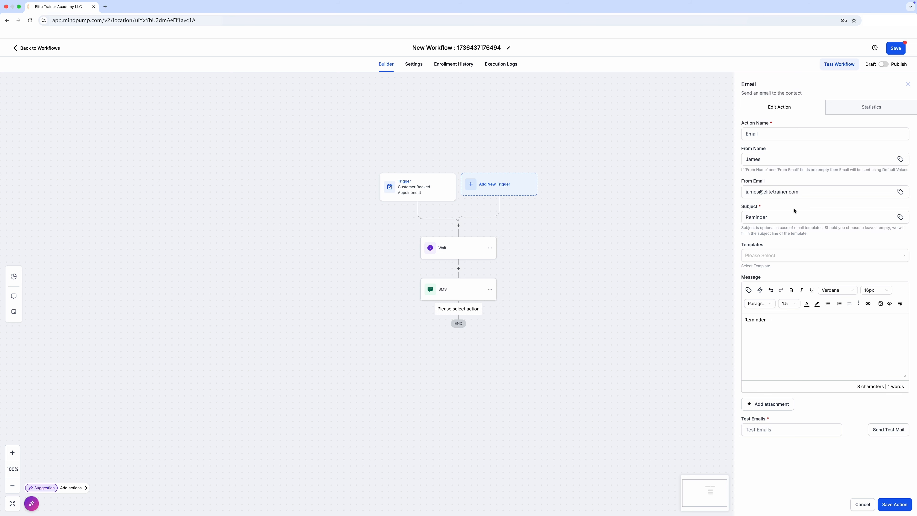
click(894, 505)
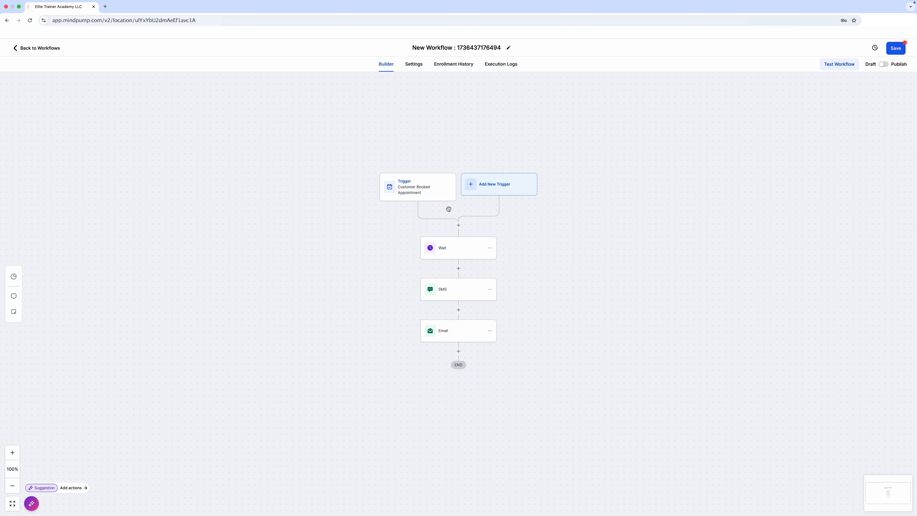
- Rename the workflow as "Reminder Email" and save it as published
mouse_move(440, 253)
click(486, 48)
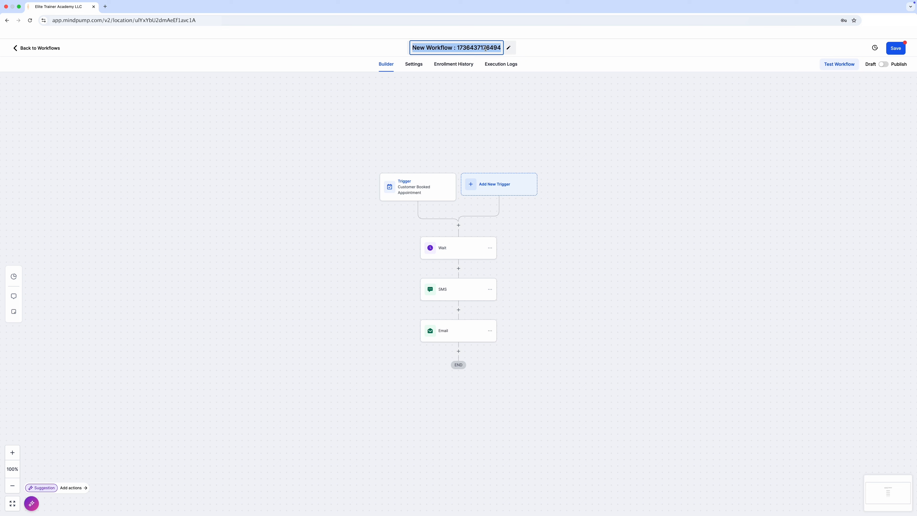
text(Reminder)
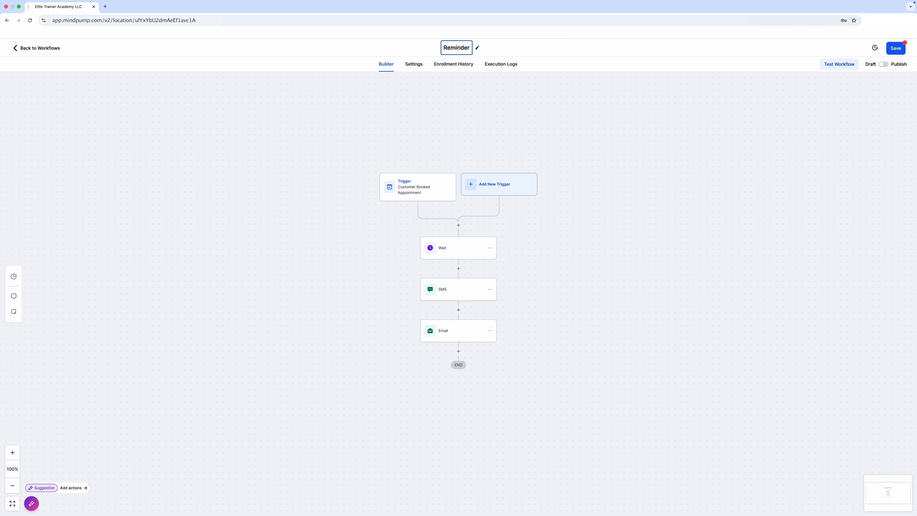
text( Email)
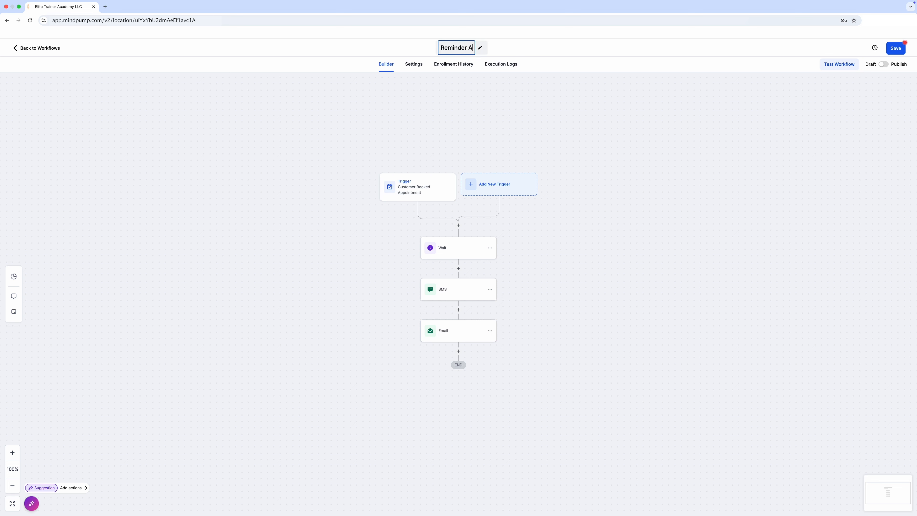
key(Return)
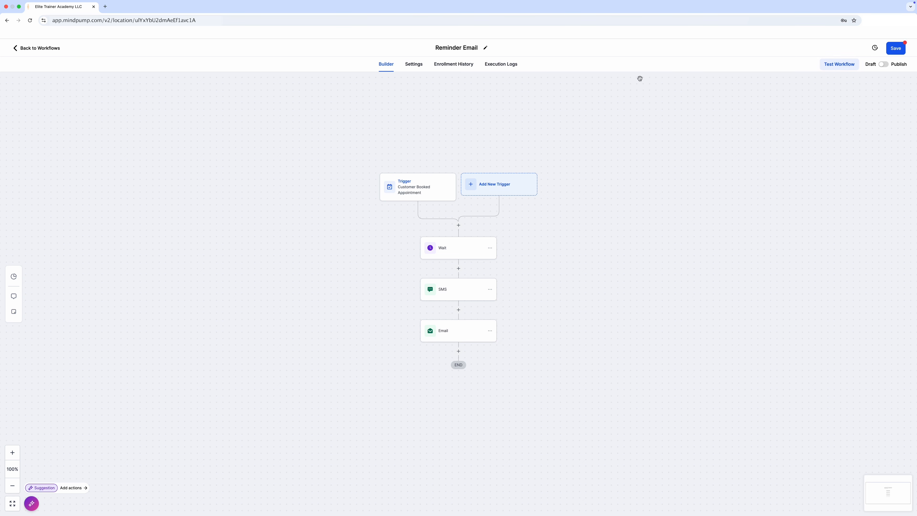
click(884, 64)
click(897, 50)
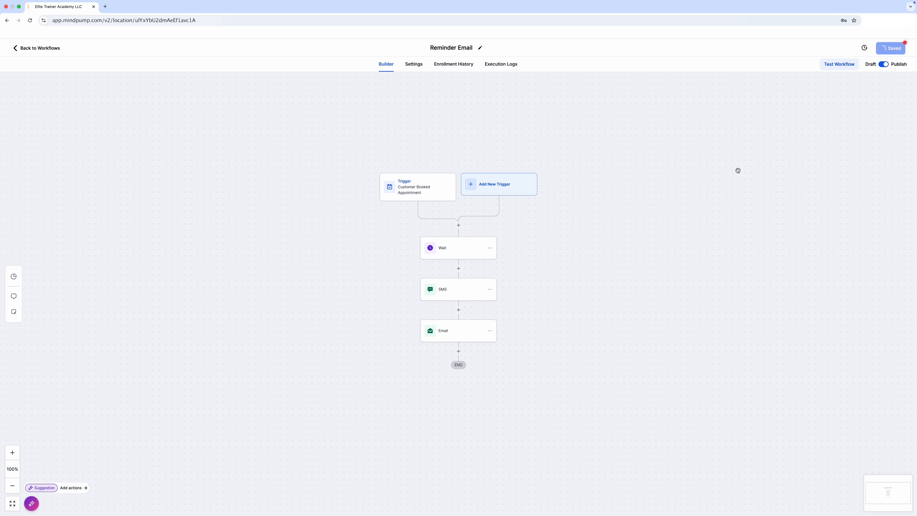